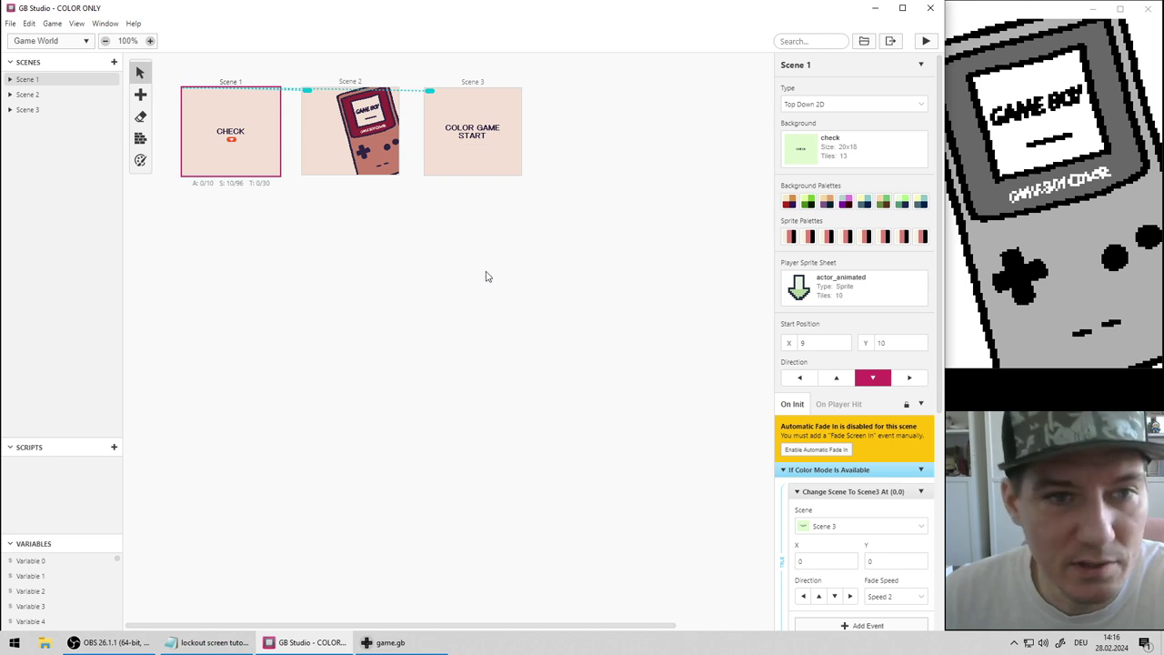
# Review the Scene 2 lockout and Scene 1 startup events, then check GB Color mode in Settings.
pyautogui.click(371, 162)
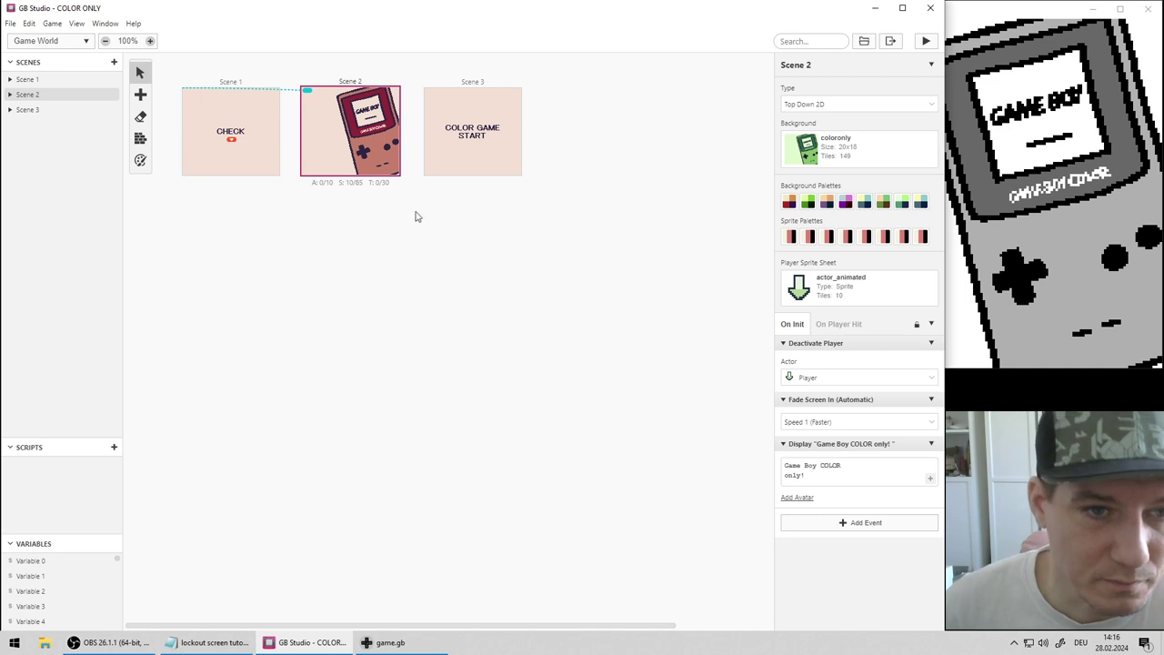
pyautogui.click(212, 128)
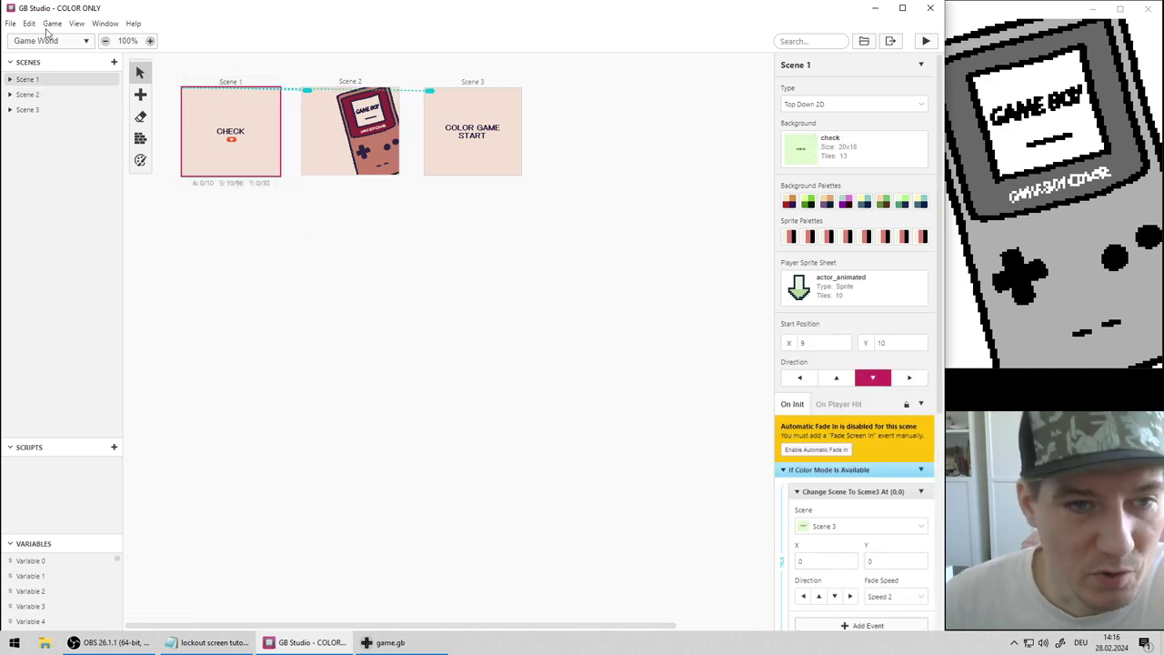
pyautogui.click(77, 24)
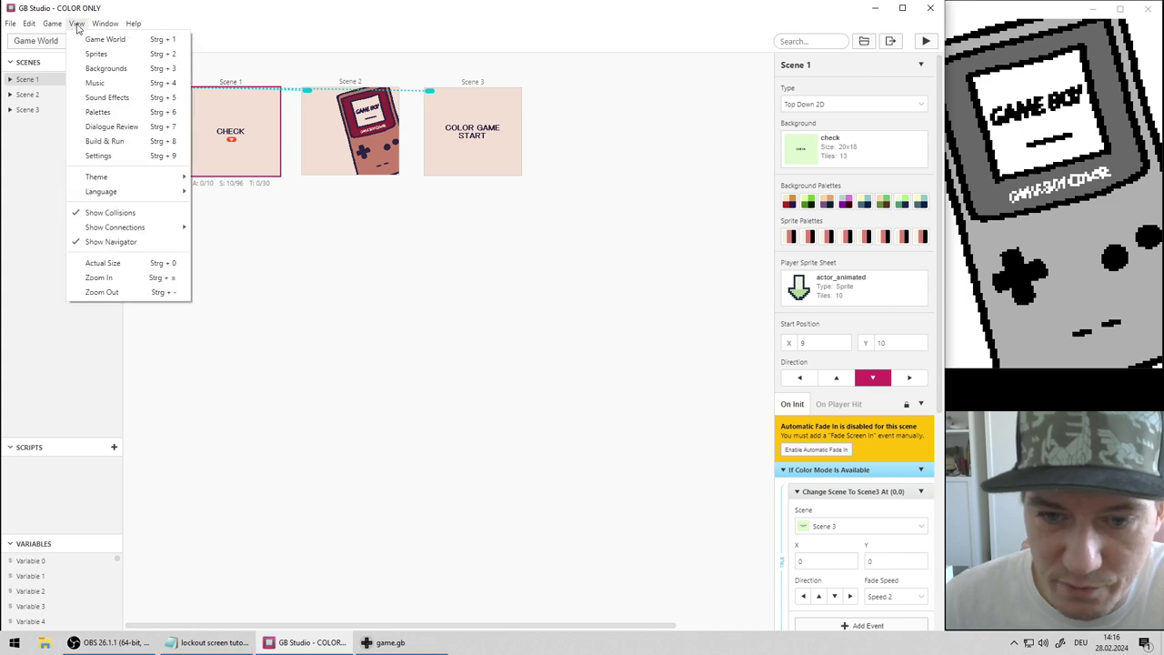
pyautogui.click(97, 156)
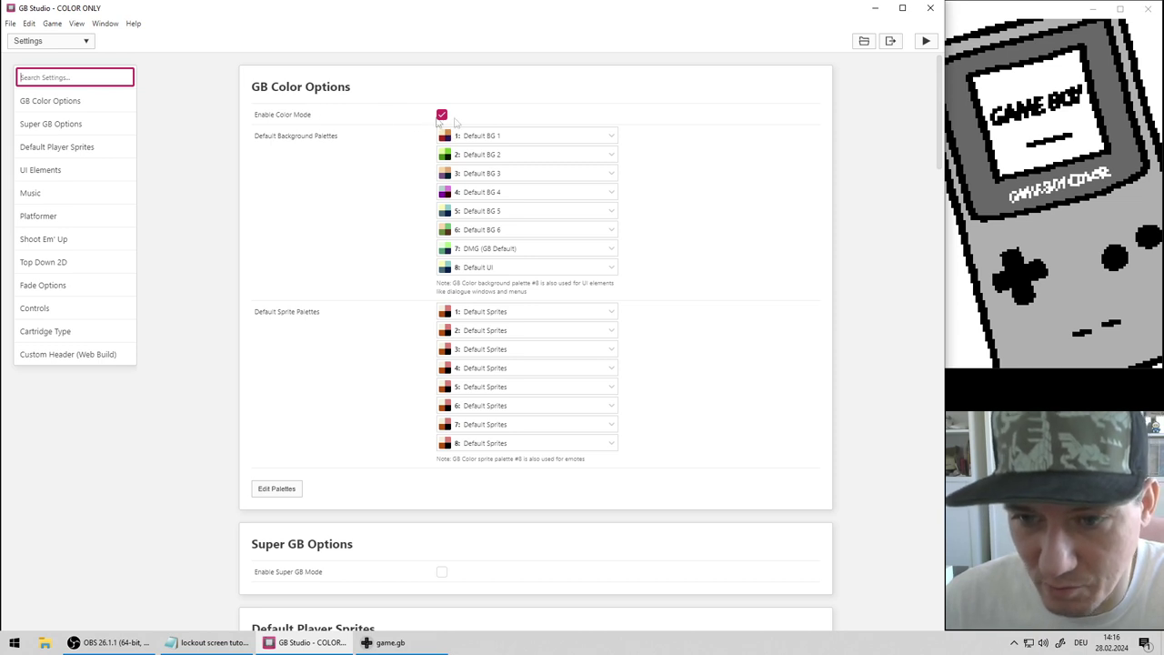
pyautogui.click(52, 24)
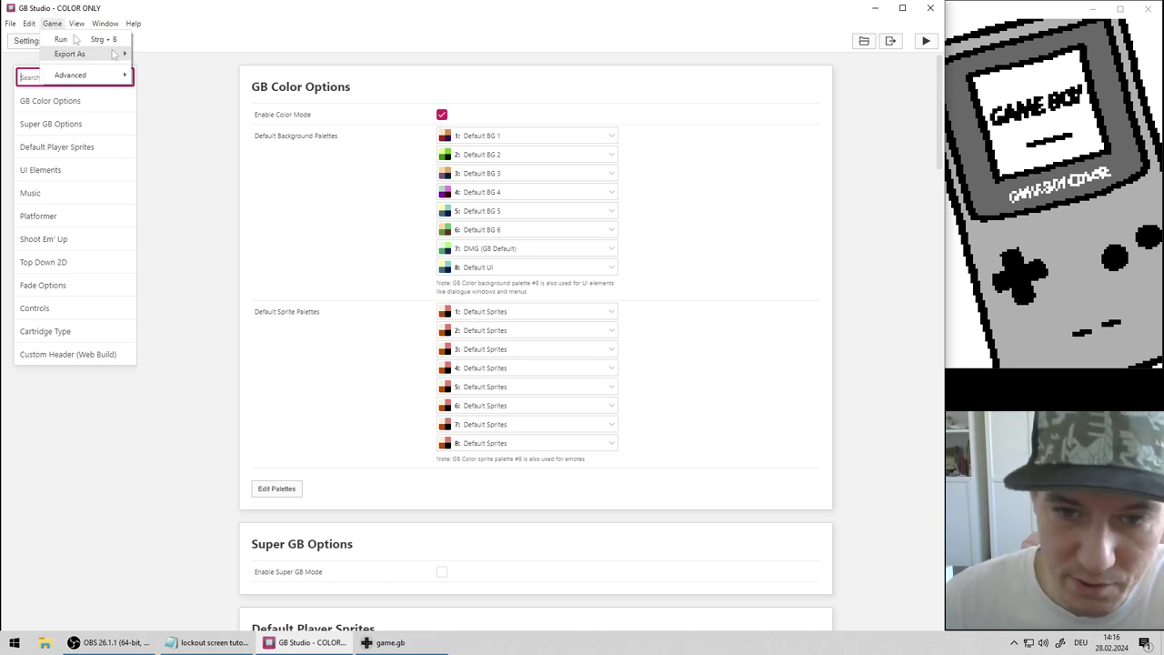
pyautogui.click(177, 38)
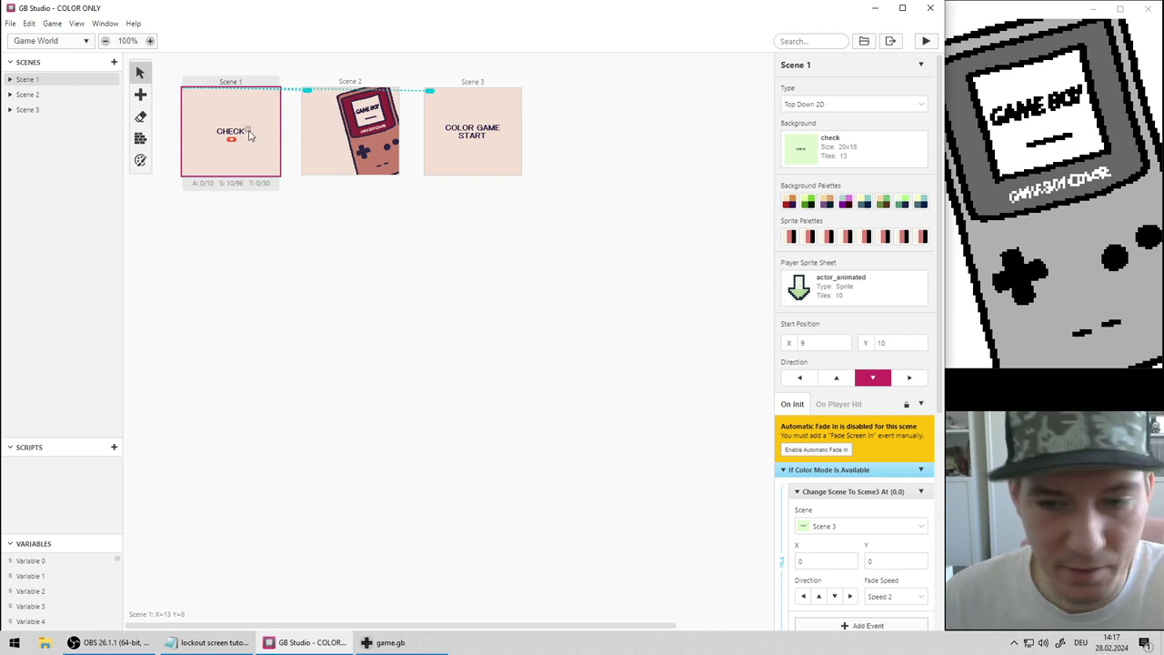
pyautogui.scroll(-2, 811, 365)
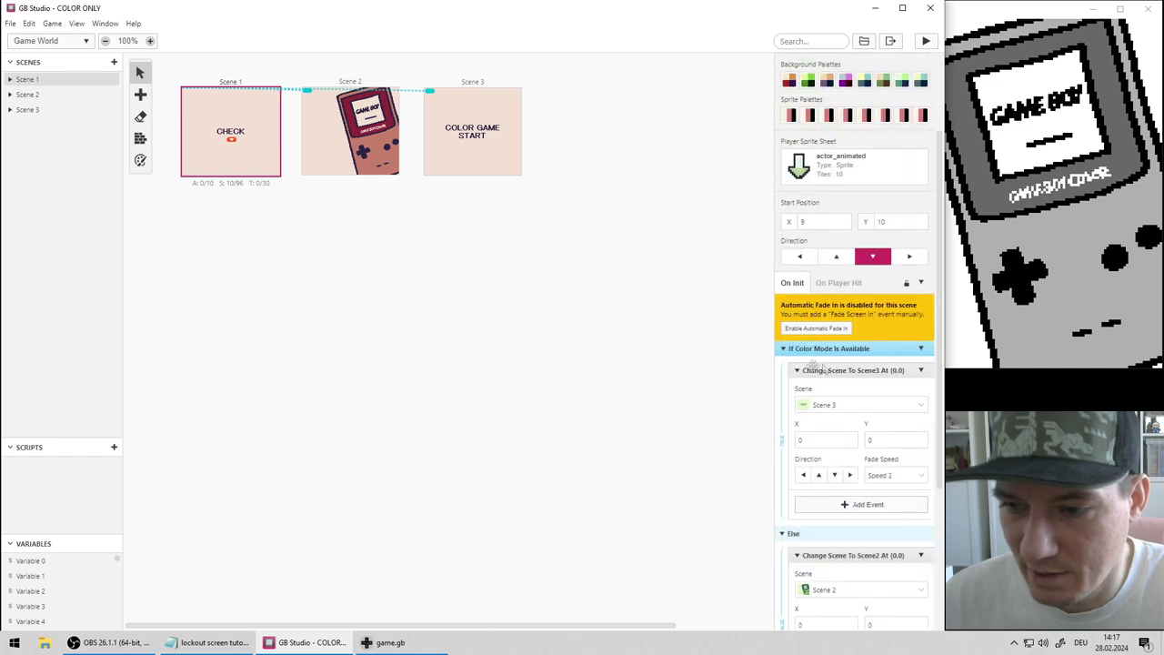
pyautogui.scroll(-1, 853, 341)
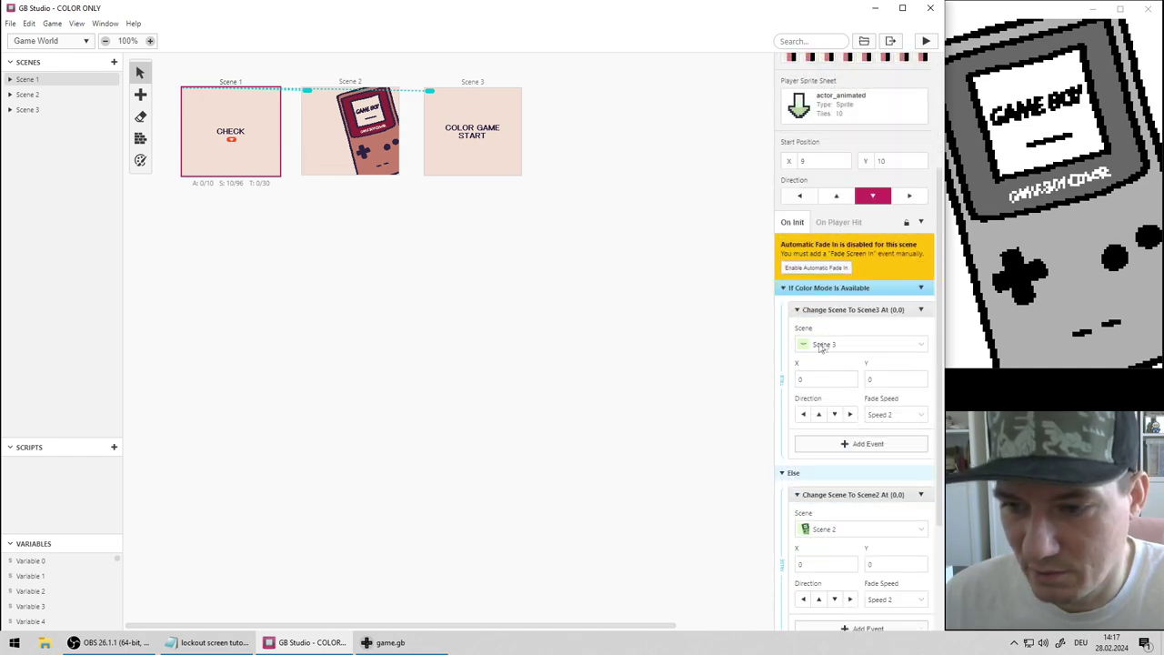
pyautogui.click(465, 153)
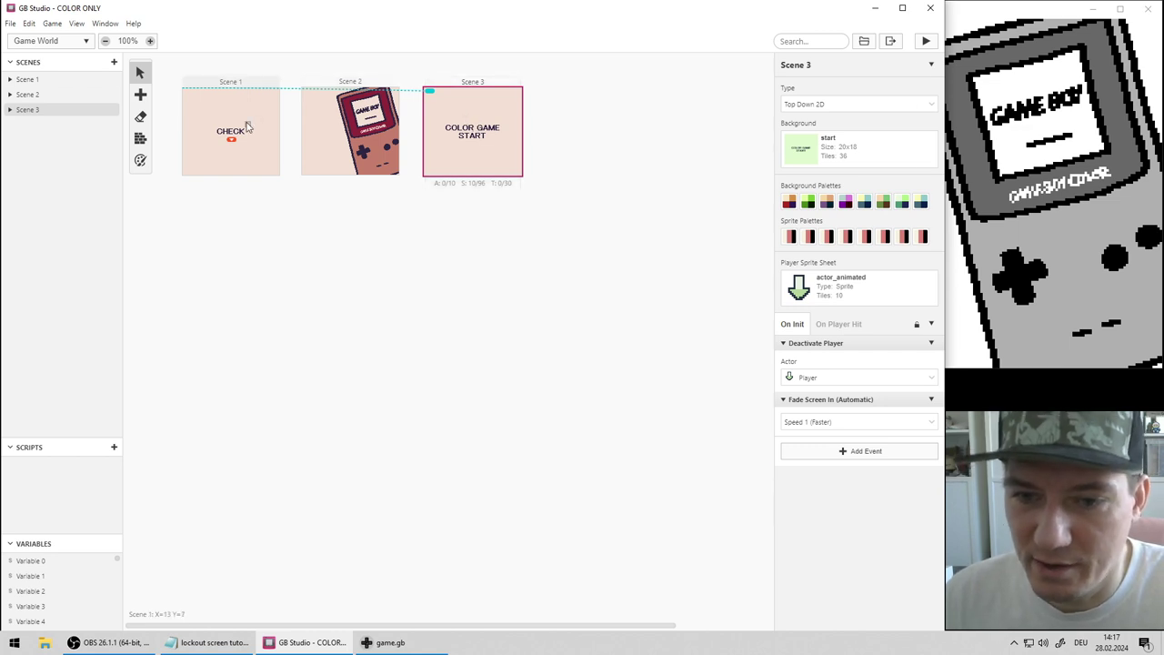
pyautogui.click(248, 128)
pyautogui.scroll(-5, 828, 327)
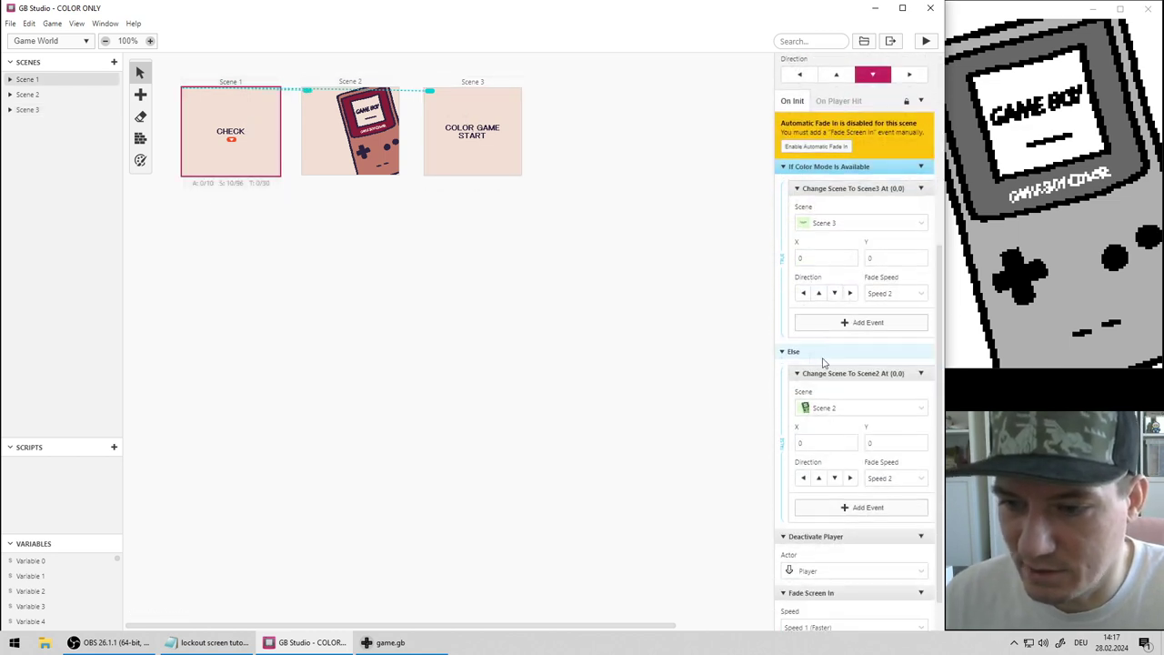
pyautogui.click(344, 102)
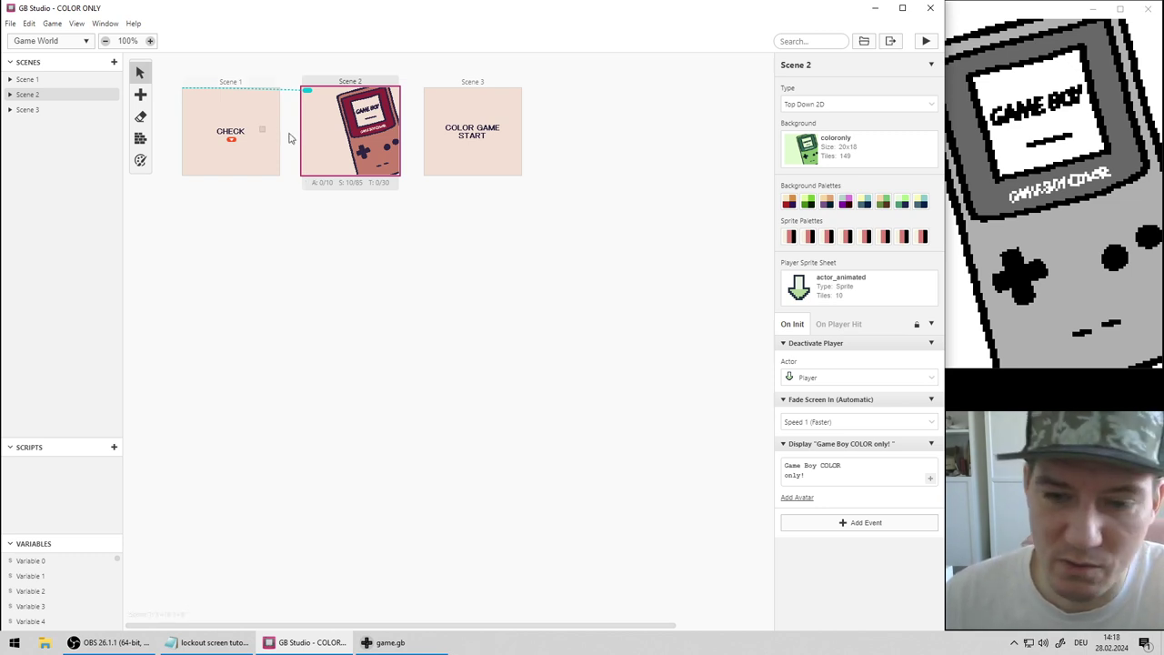
# Select Scene 3, browse its Color events without adding any, then show the project properties.
pyautogui.click(470, 143)
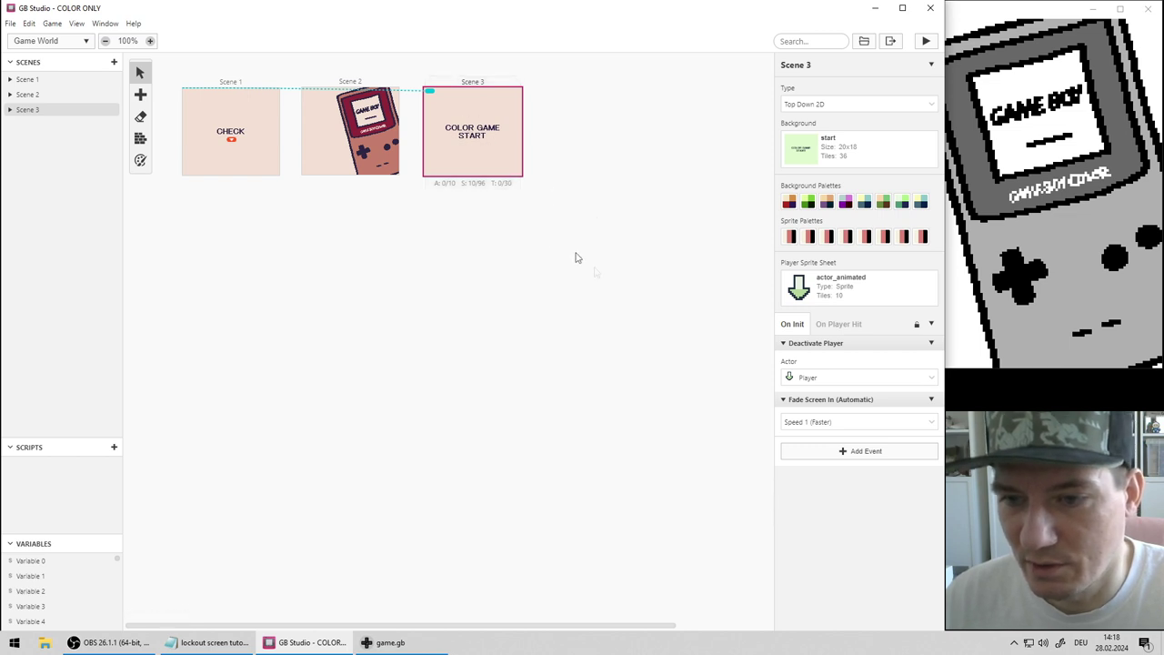
pyautogui.click(857, 450)
pyautogui.click(667, 257)
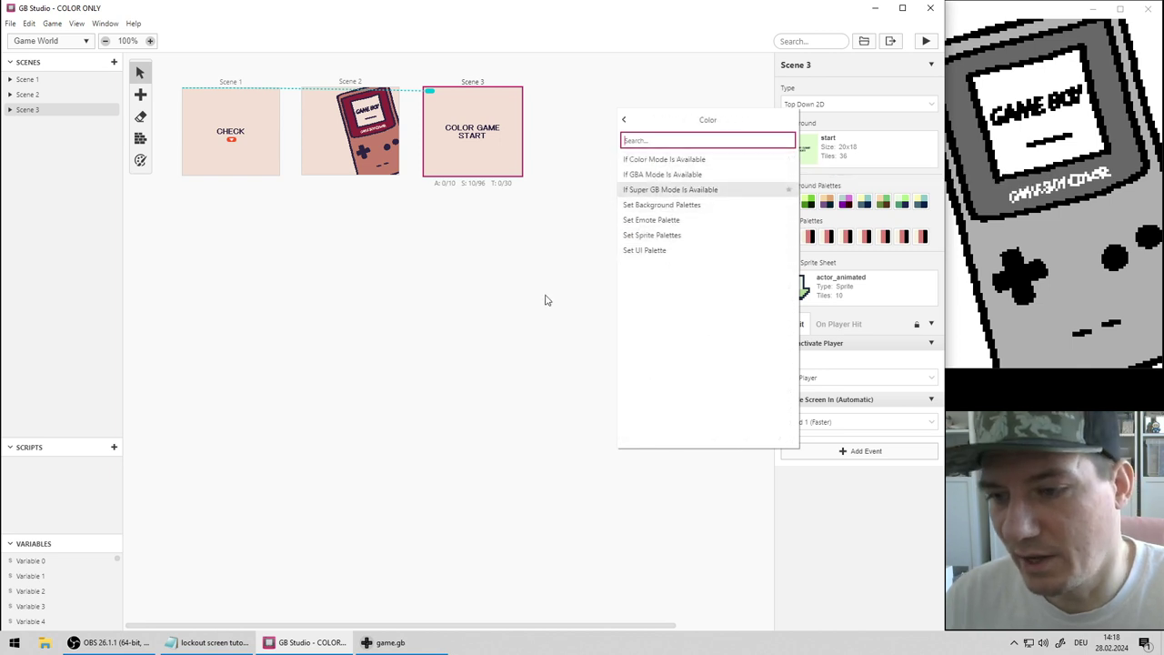
pyautogui.click(538, 356)
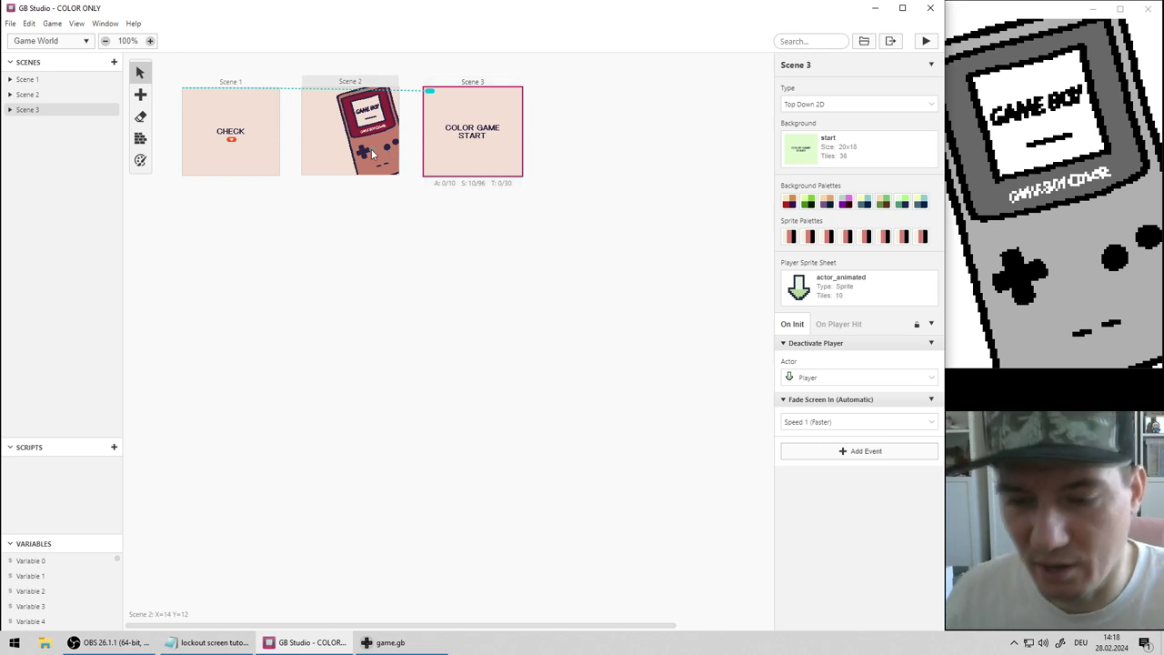
pyautogui.click(379, 226)
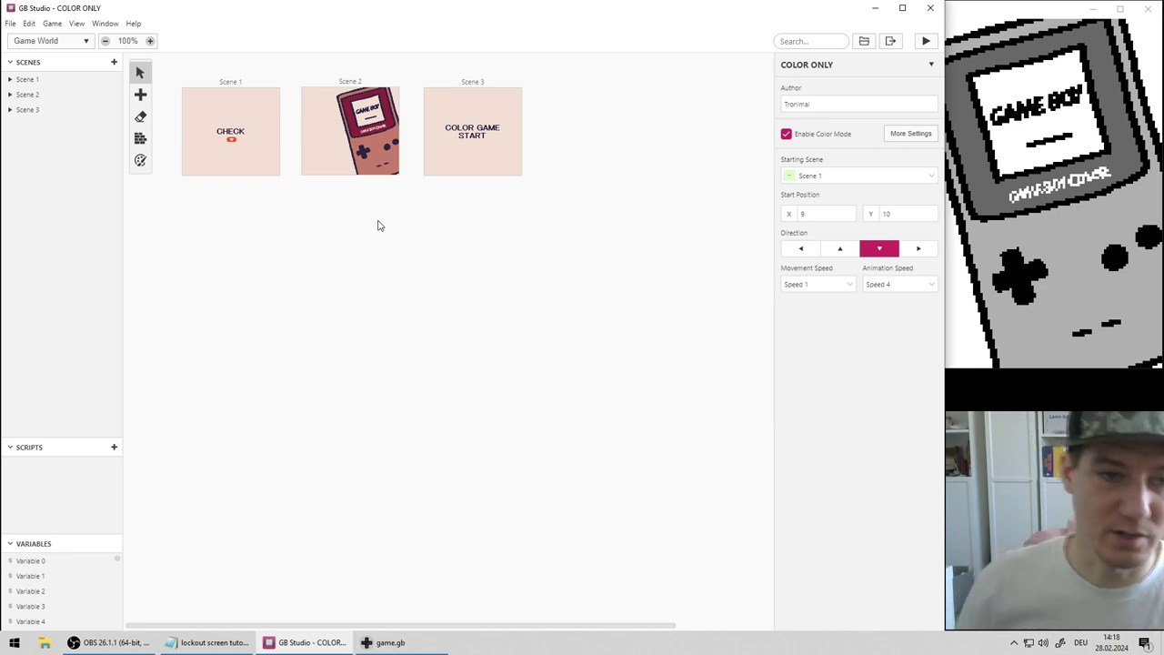
# Export the game as a ROM and run build/rom/game.gb in bgb.
pyautogui.click(29, 24)
pyautogui.moveTo(52, 23)
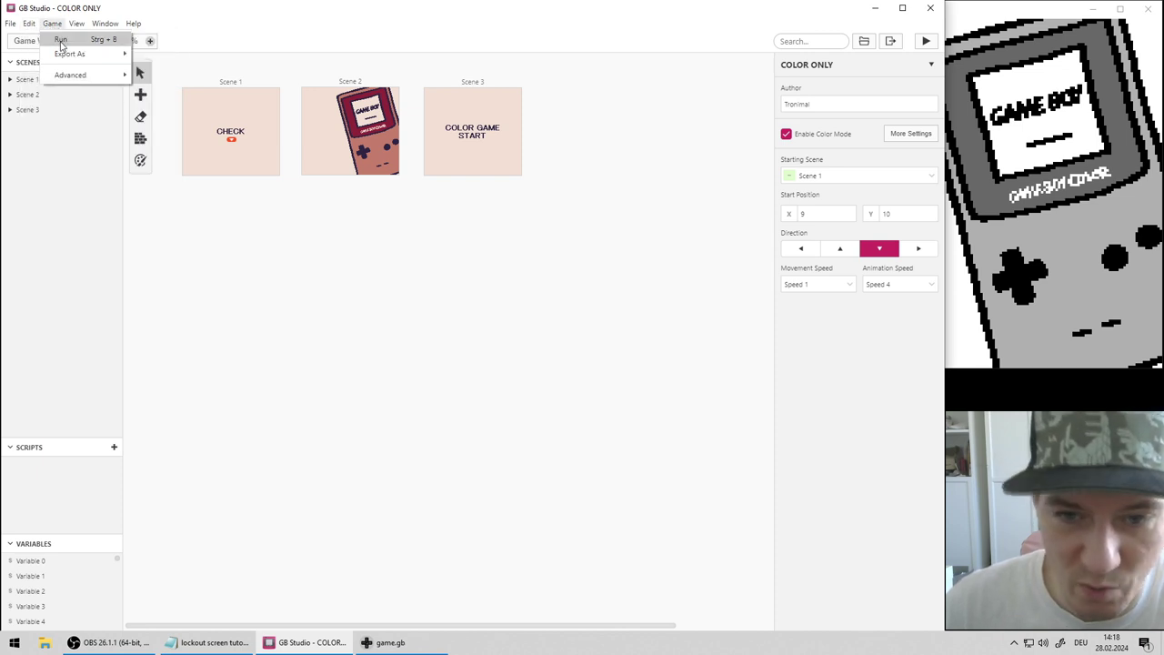
pyautogui.moveTo(69, 54)
pyautogui.click(164, 51)
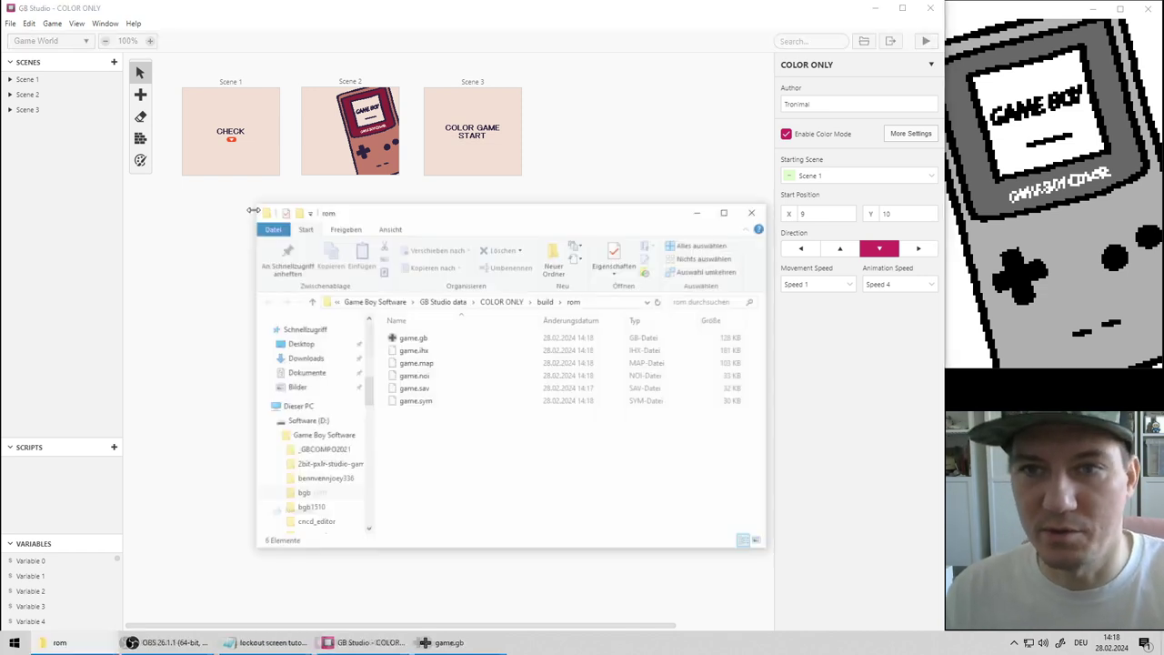
pyautogui.doubleClick(412, 338)
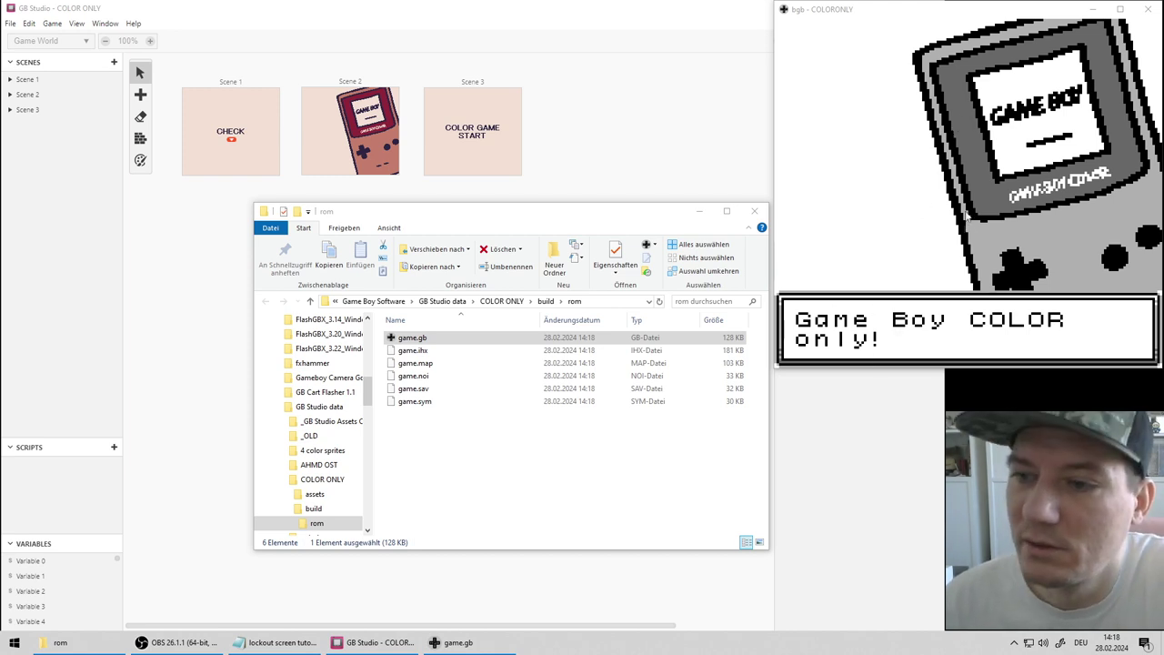
# Switch bgb's emulated system to Gameboy Color in the System options.
pyautogui.rightClick(961, 122)
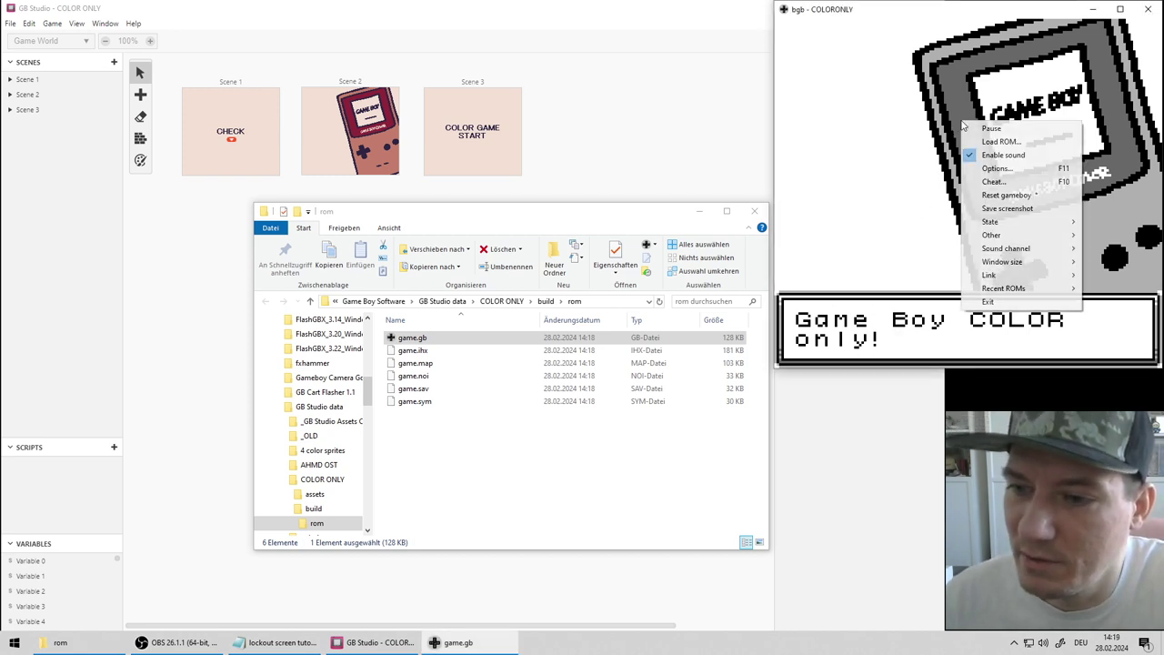
pyautogui.click(997, 168)
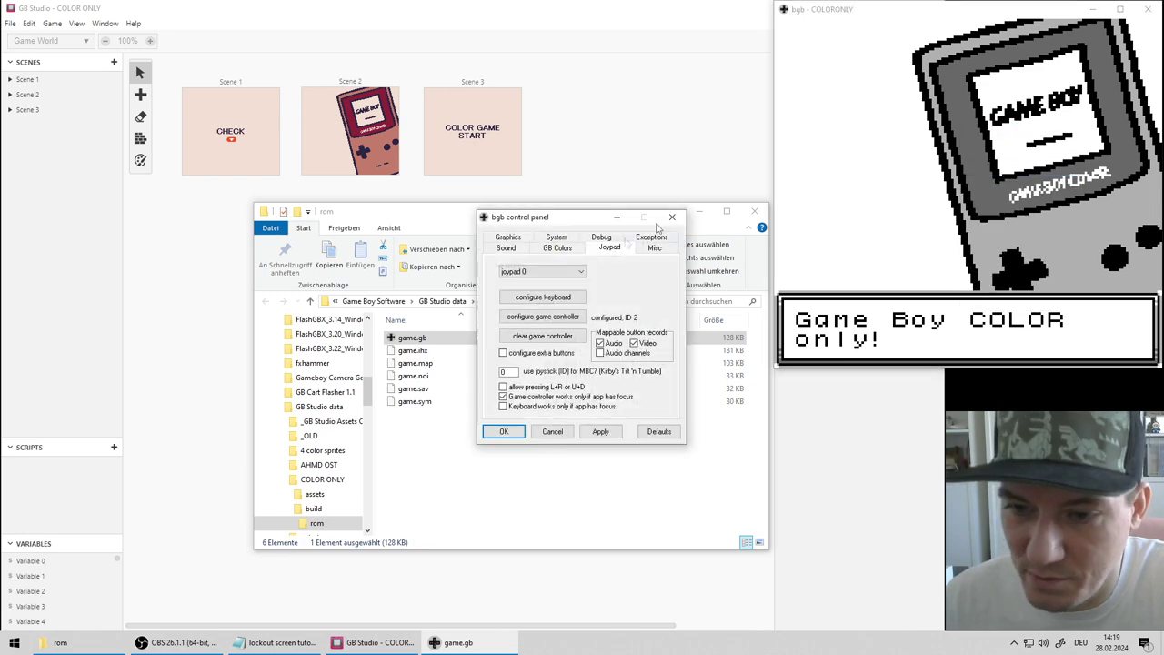
pyautogui.click(564, 239)
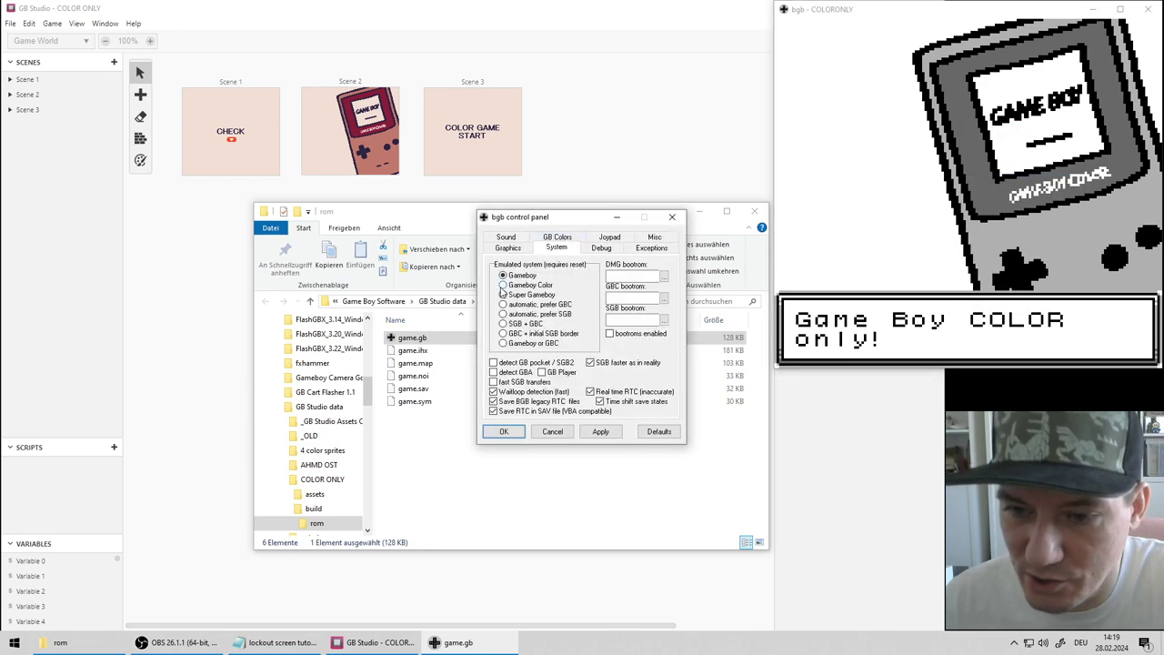
pyautogui.click(601, 431)
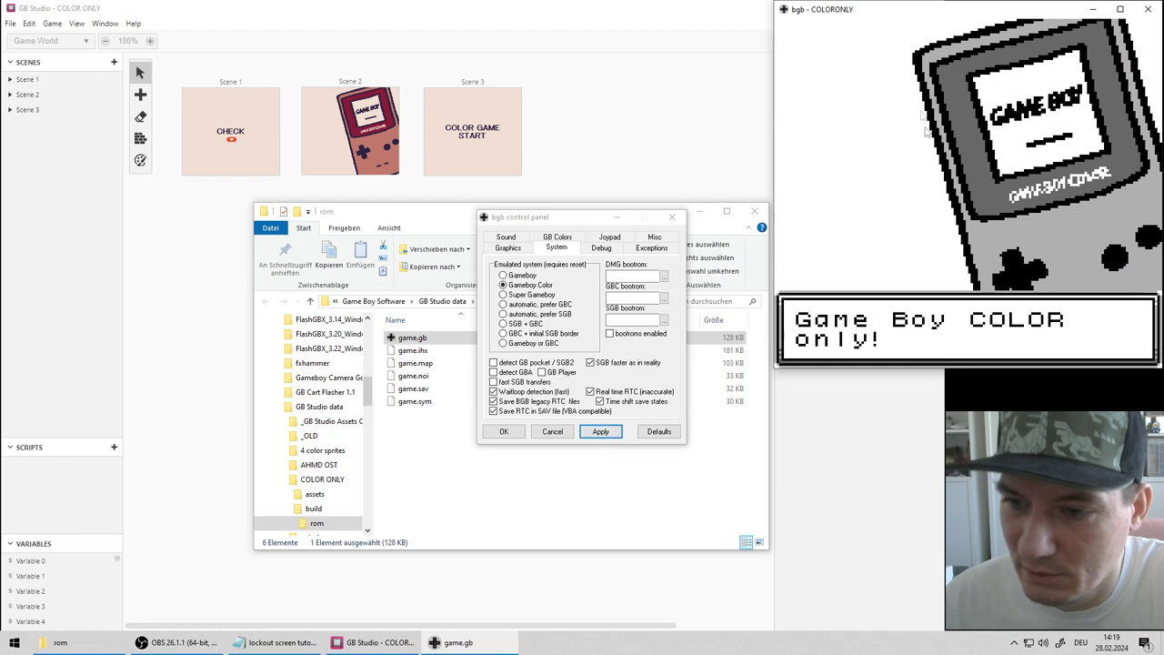
# Reset the Game Boy to reach COLOR GAME START, then select Super Gameboy as the system.
pyautogui.rightClick(910, 104)
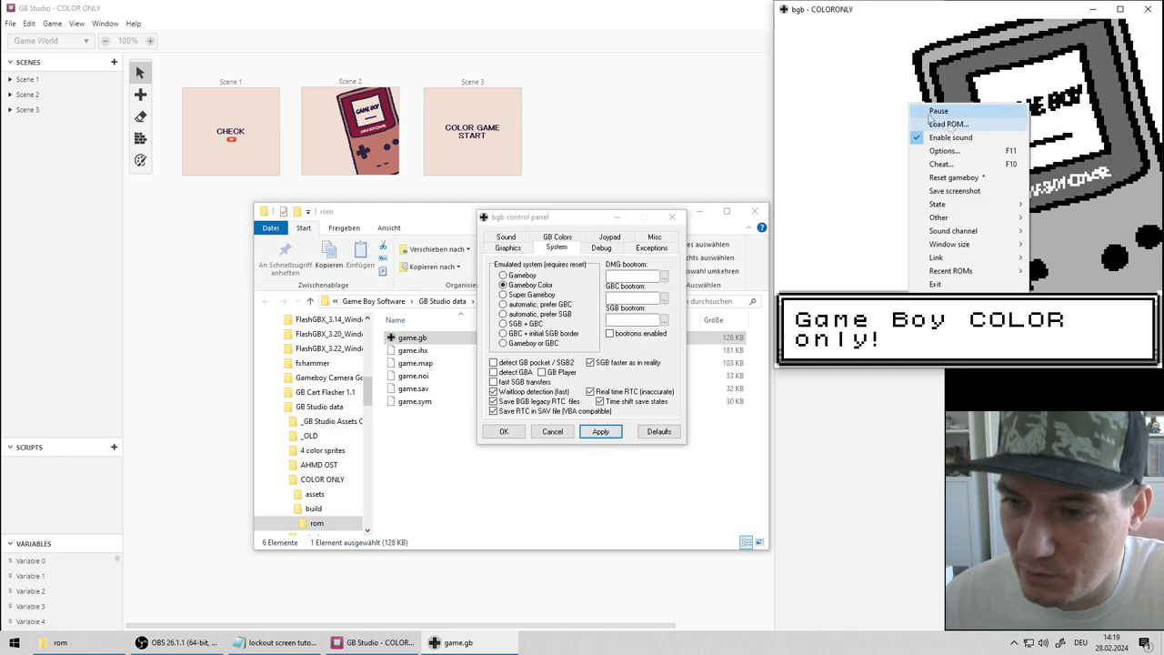
pyautogui.click(952, 178)
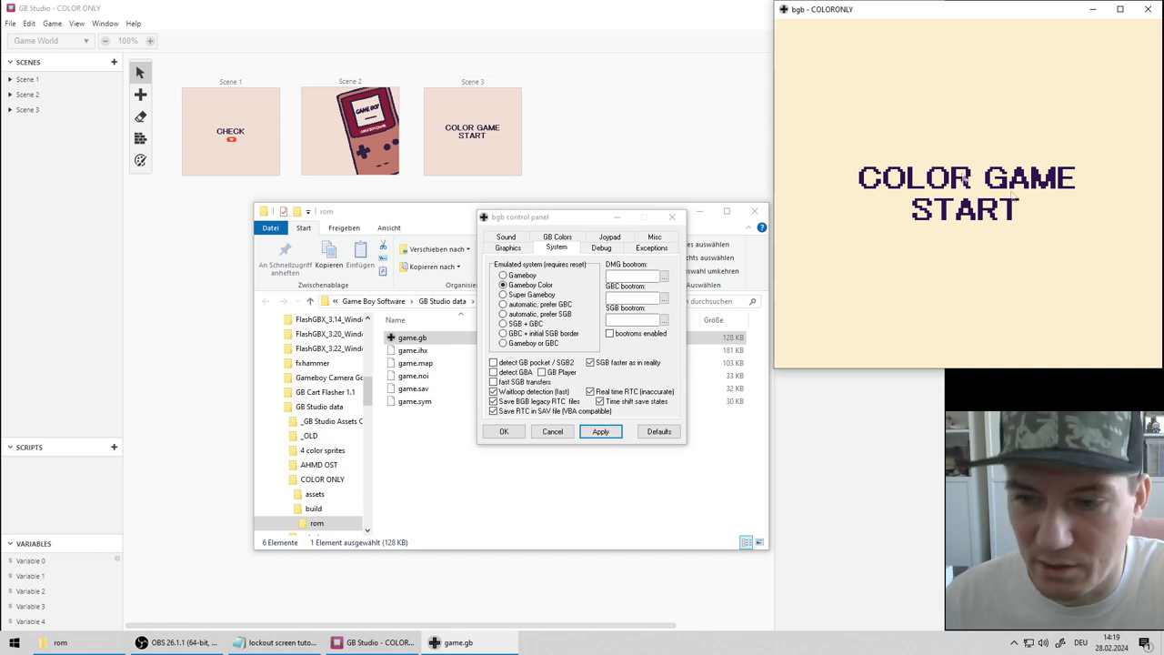
pyautogui.click(505, 297)
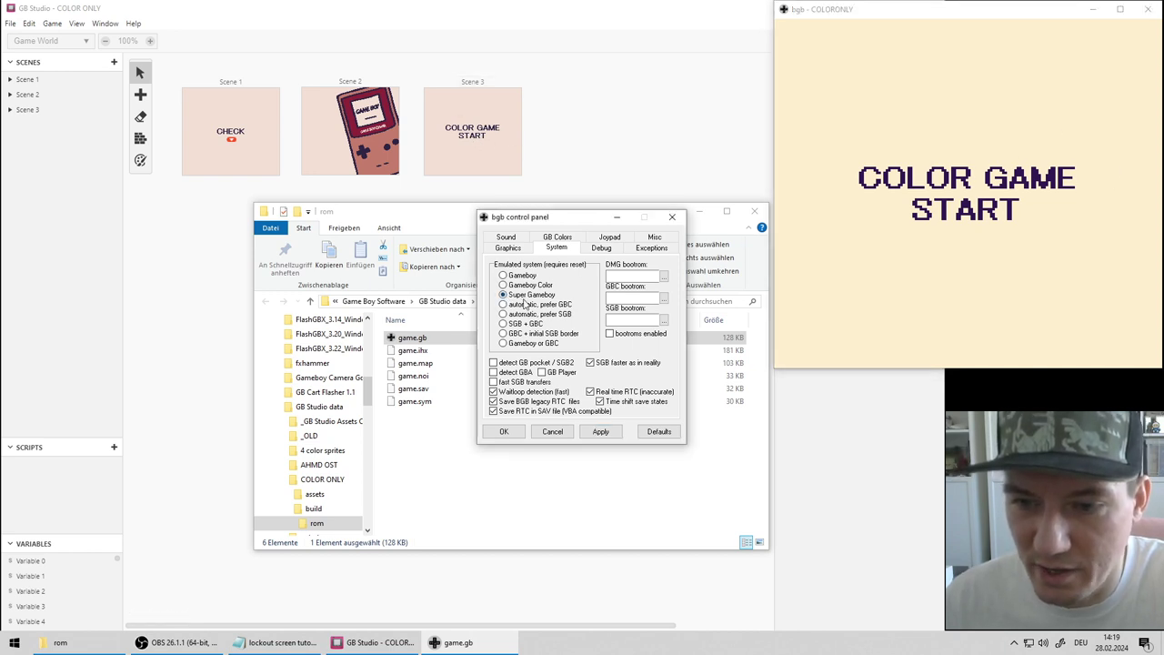
# Apply the Super Gameboy system and reset the Game Boy to test the lockout fallback.
pyautogui.click(599, 434)
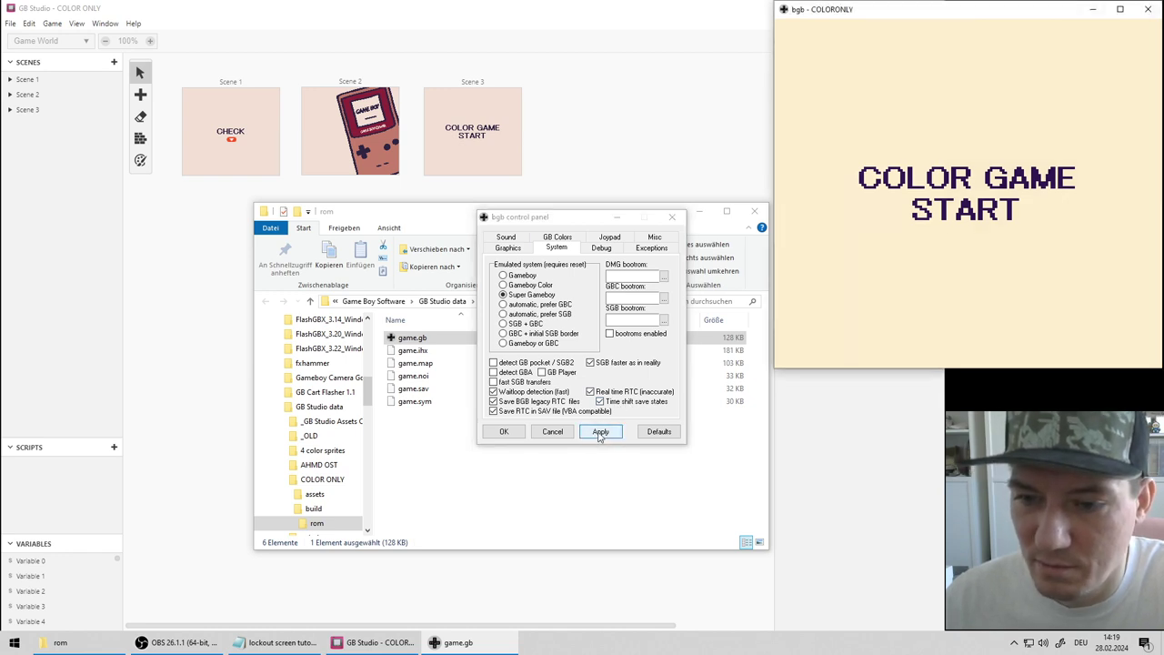
pyautogui.rightClick(952, 138)
pyautogui.click(980, 211)
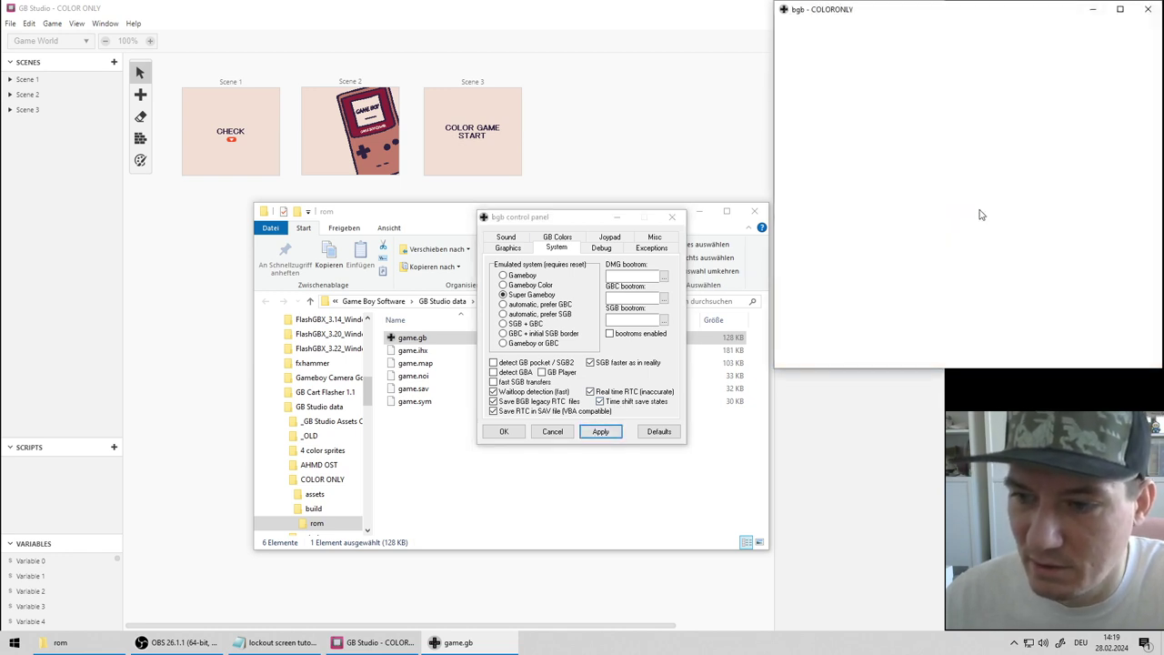